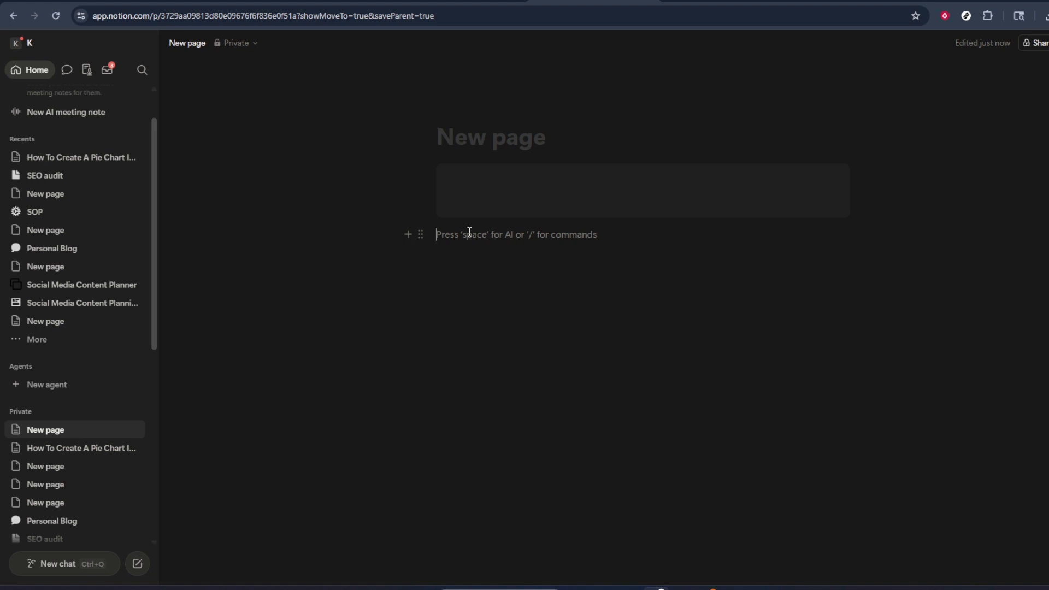
# Insert a Mermaid code block on the empty line of the new page
pyautogui.write('/')
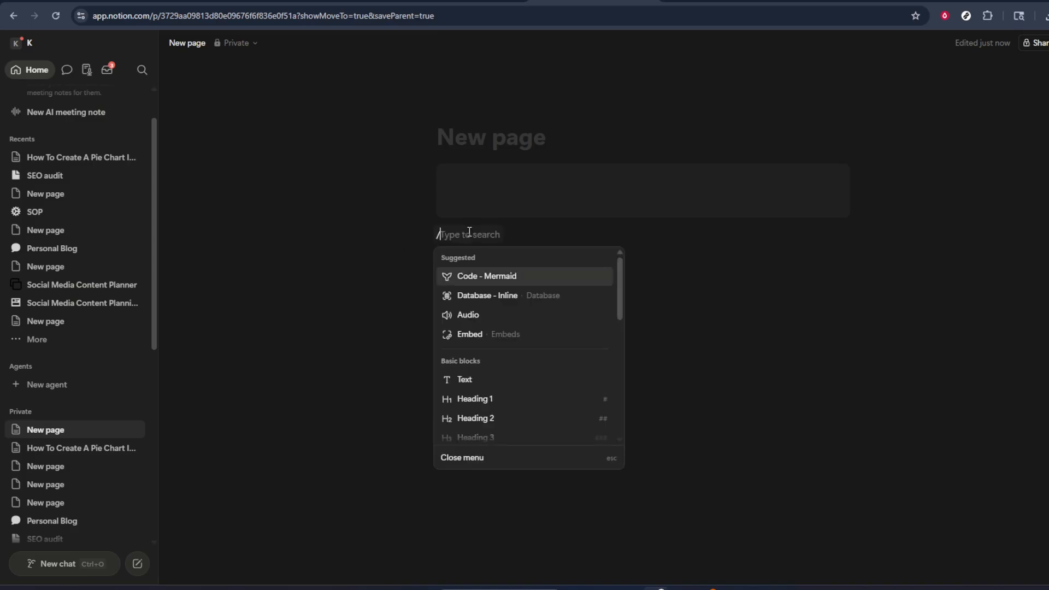
pyautogui.write('mer')
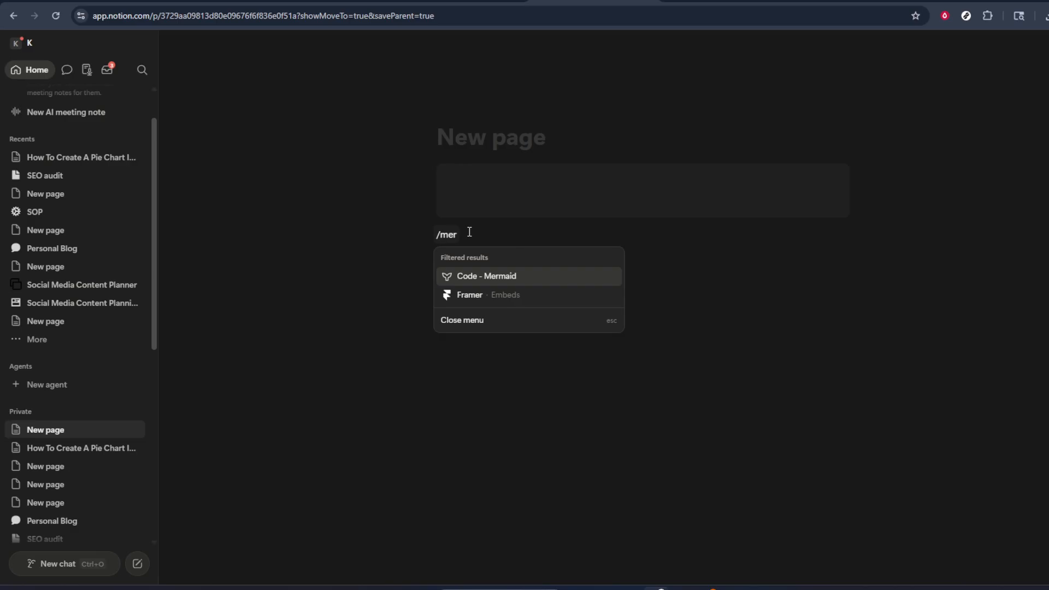
pyautogui.click(465, 277)
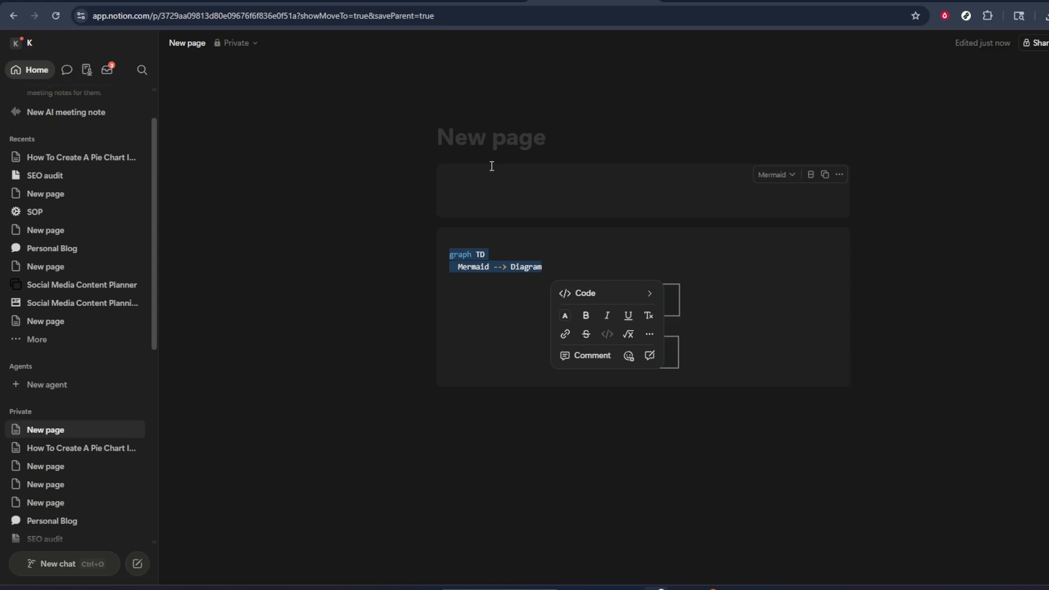
# Replace the sample code with one Gantt definition: title My Project, dateFormat YYYY-MM-DD, section Tasks, Task A :2026-06-01, 3d and Task B :2026-06-04, 5d
pyautogui.press('BackSpace')
pyautogui.write('ga')
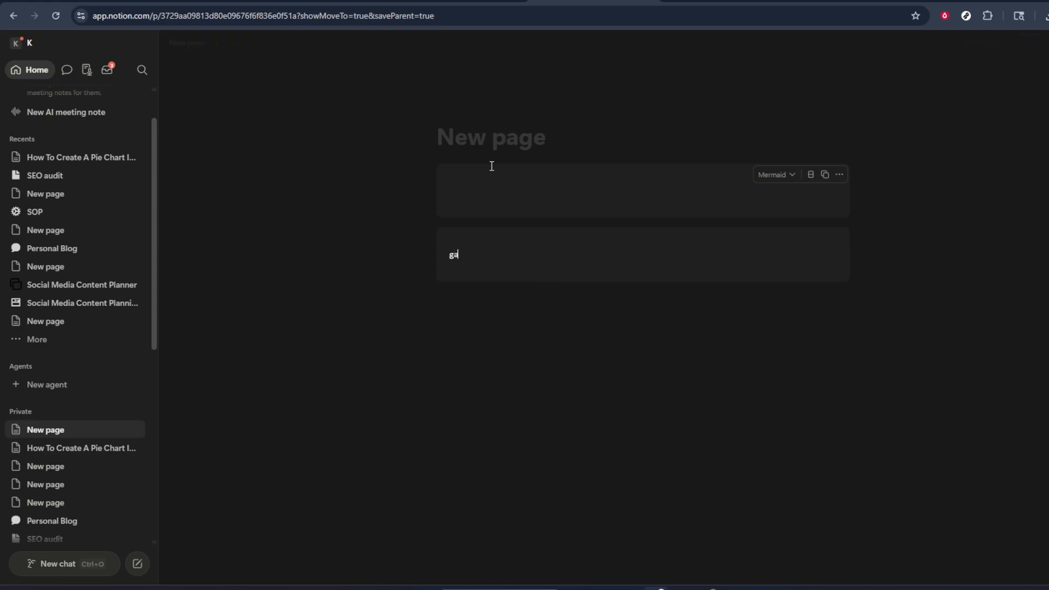
pyautogui.write('ntt')
pyautogui.write('gantt     title My Project     dateFormat YYYY-MM-DD      section Tasks     Task A :2026-06-01, 3d     Task B :2026-06-04, 5d')
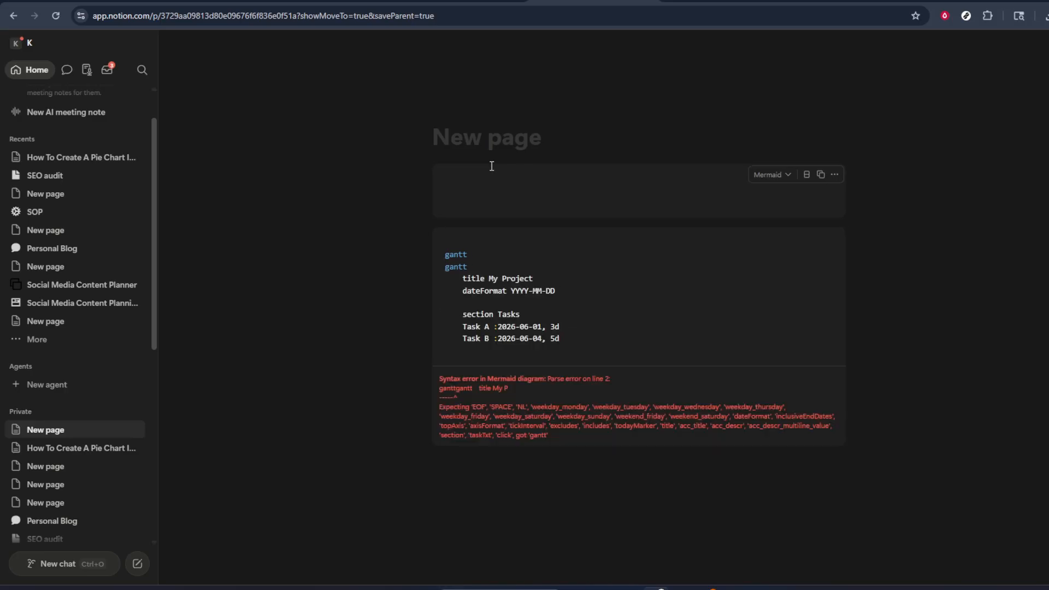
pyautogui.moveTo(467, 267); pyautogui.dragTo(443, 267)
pyautogui.press('BackSpace')
pyautogui.press('BackSpace')
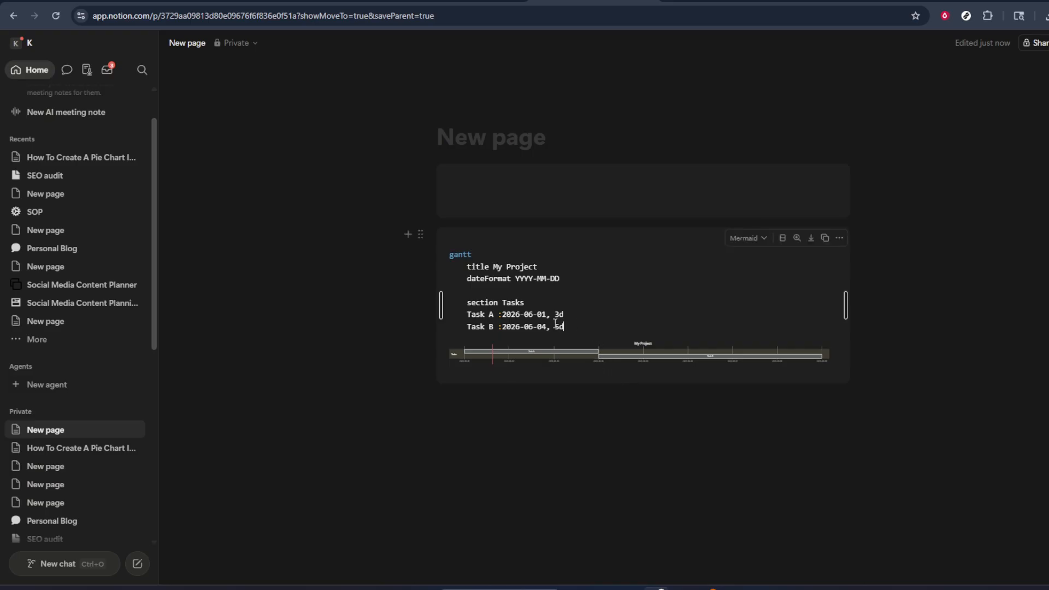
# Begin a third task line below Task B in the Gantt code with "Task C :"
pyautogui.press('Return')
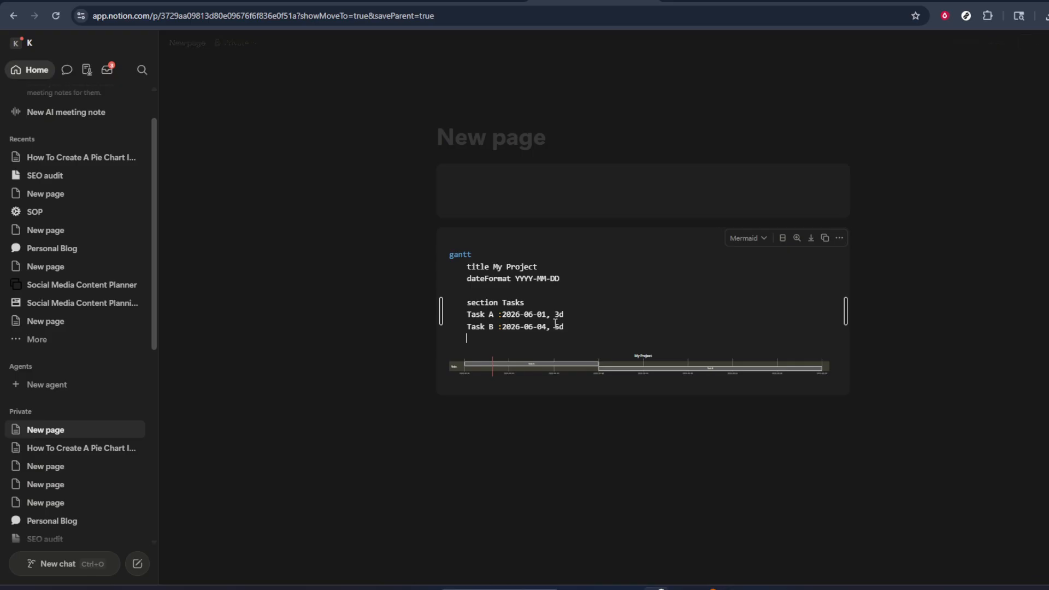
pyautogui.write('Tas')
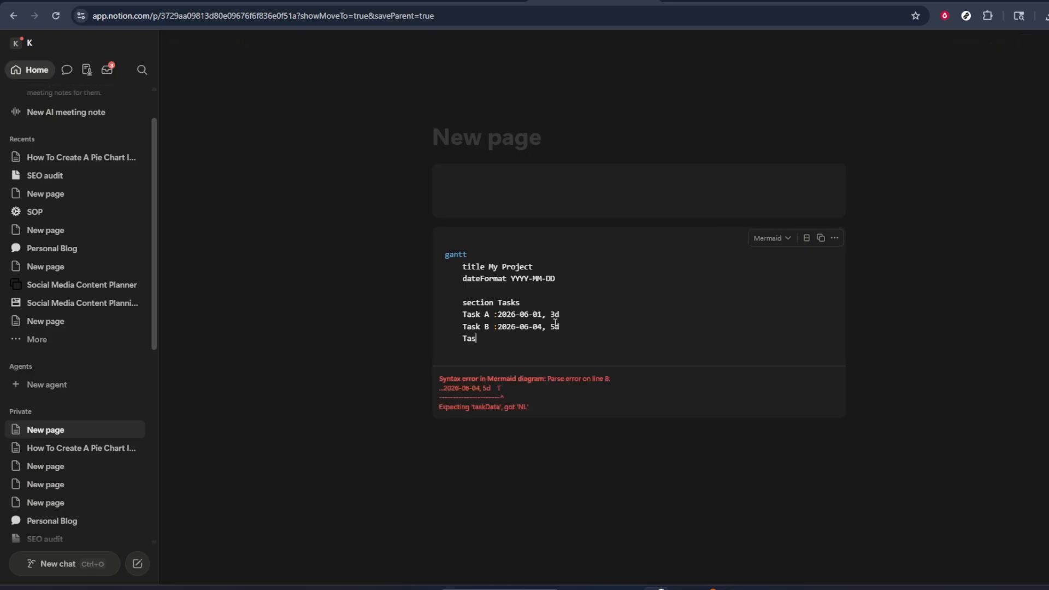
pyautogui.write('k C :')
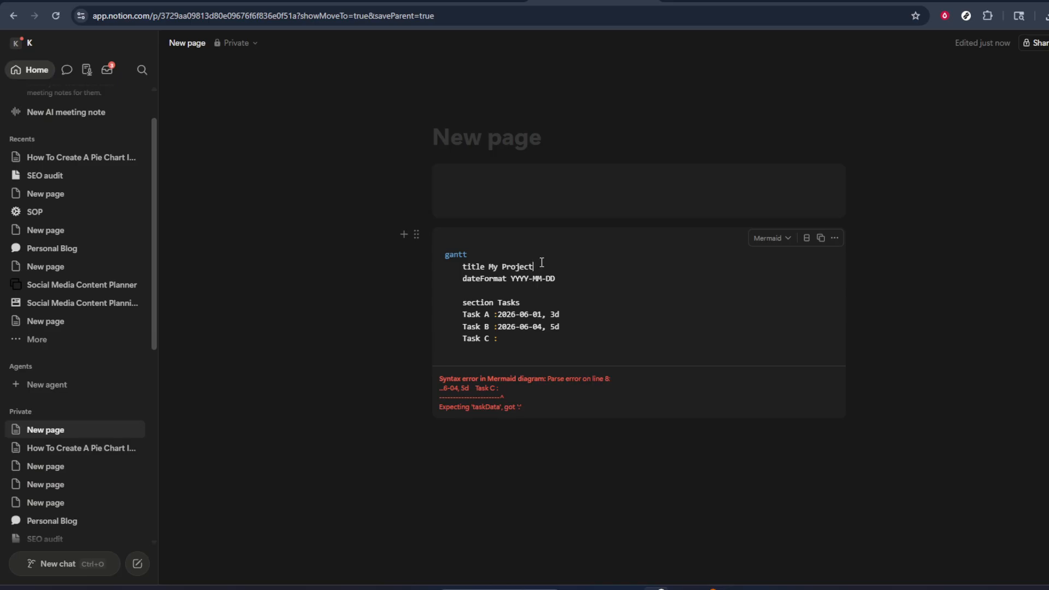
# Replace the whole title line of the Gantt code with "Project 1"
pyautogui.press('BackSpace')
pyautogui.press('BackSpace')
pyautogui.press('BackSpace')
pyautogui.press('BackSpace')
pyautogui.press('BackSpace')
pyautogui.press('BackSpace')
pyautogui.press('BackSpace')
pyautogui.press('BackSpace')
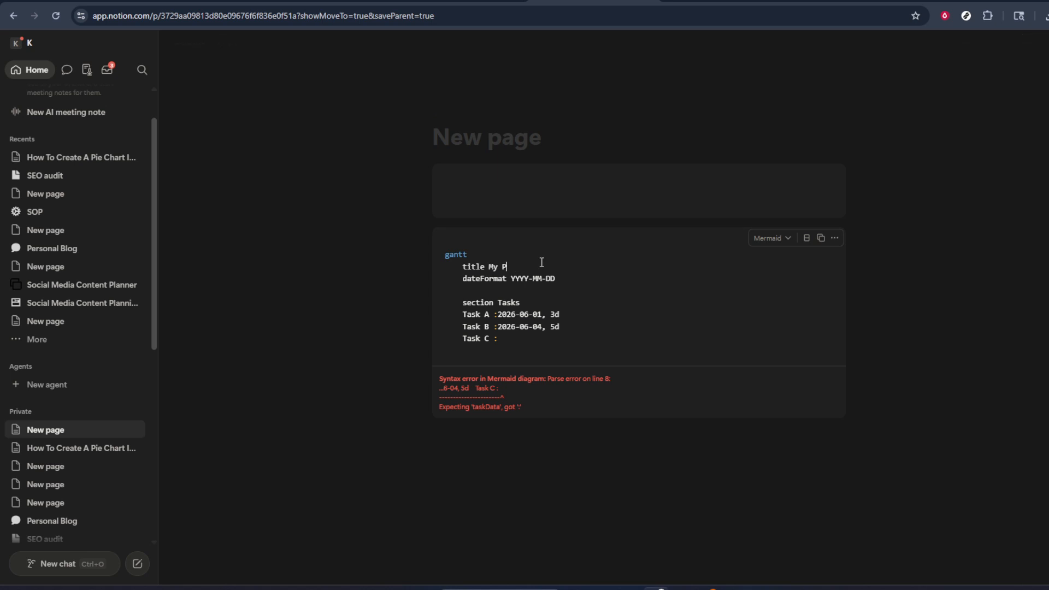
pyautogui.press('BackSpace')
pyautogui.press('BackSpace')
pyautogui.press('BackSpace')
pyautogui.press('BackSpace')
pyautogui.press('BackSpace')
pyautogui.press('BackSpace')
pyautogui.press('BackSpace')
pyautogui.press('BackSpace')
pyautogui.write('Project')
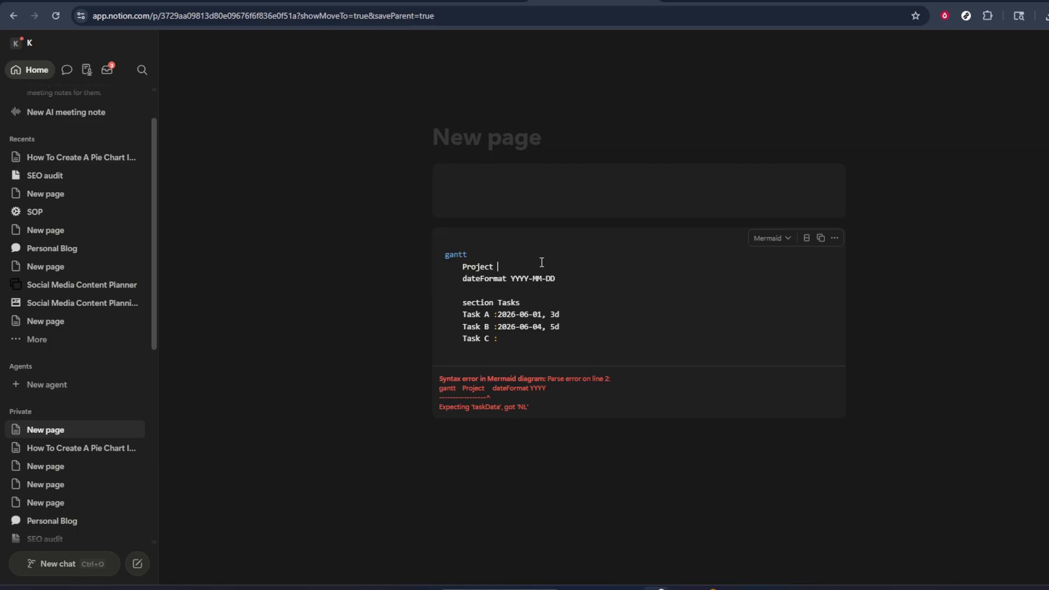
pyautogui.write('1')
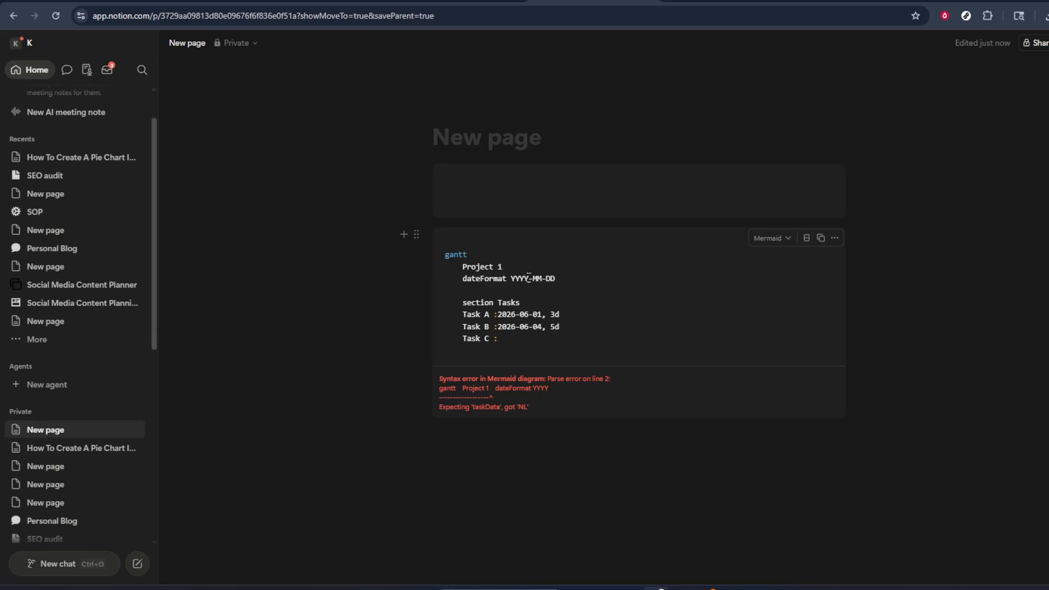
# Try other entries for the year part of the dateFormat line and restore it to YYYY
pyautogui.press('BackSpace')
pyautogui.press('BackSpace')
pyautogui.press('BackSpace')
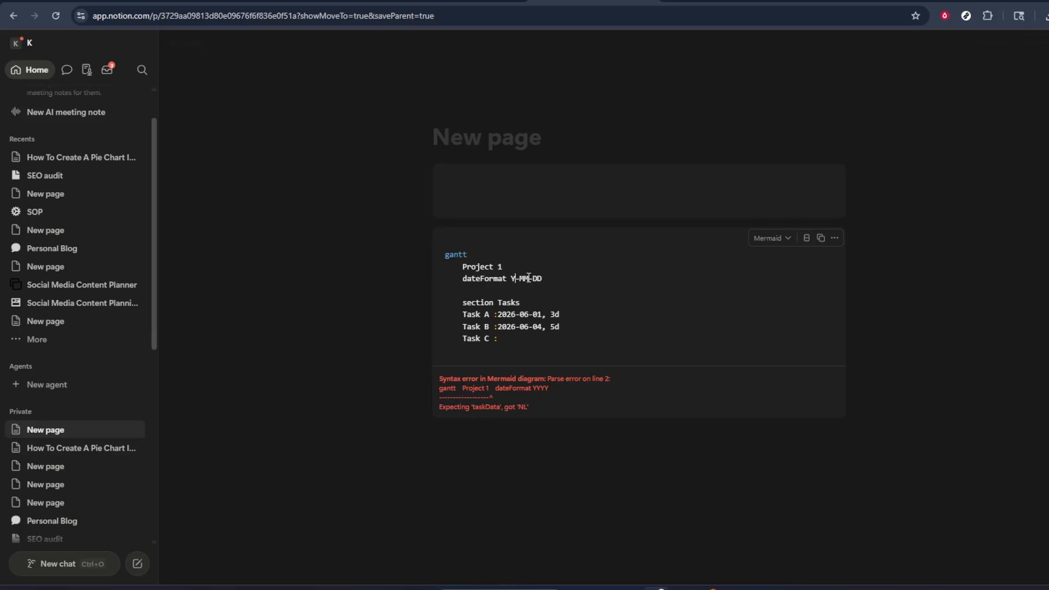
pyautogui.press('BackSpace')
pyautogui.write('200')
pyautogui.press('BackSpace')
pyautogui.press('BackSpace')
pyautogui.press('BackSpace')
pyautogui.write('7')
pyautogui.press('BackSpace')
pyautogui.write('yyy')
pyautogui.press('BackSpace')
pyautogui.press('BackSpace')
pyautogui.press('BackSpace')
pyautogui.write('yyy')
pyautogui.press('BackSpace')
pyautogui.press('BackSpace')
pyautogui.press('BackSpace')
pyautogui.write('YYY')
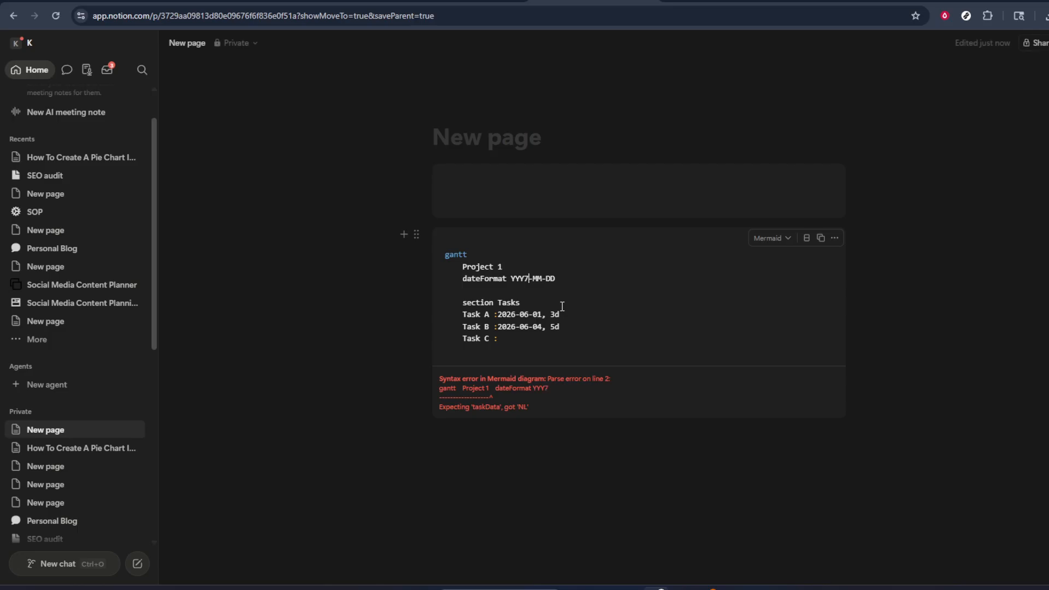
pyautogui.write('Y')
# Complete the Task C line with the start date 2026-06-01 and duration 7D, and add an empty line below
pyautogui.click(527, 338)
pyautogui.write('2026')
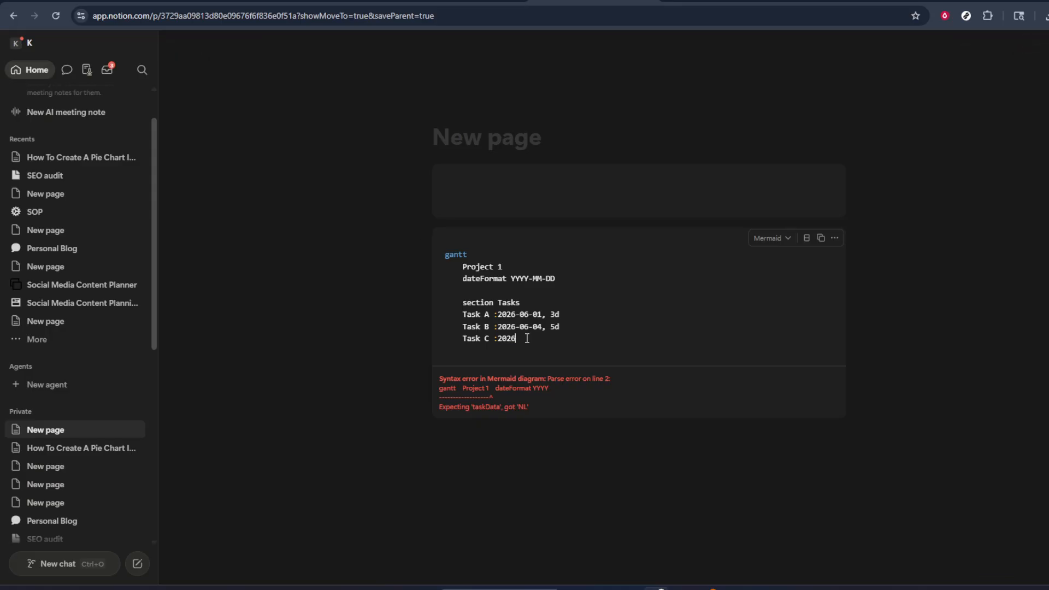
pyautogui.write('-06-01, 7D')
pyautogui.press('Return')
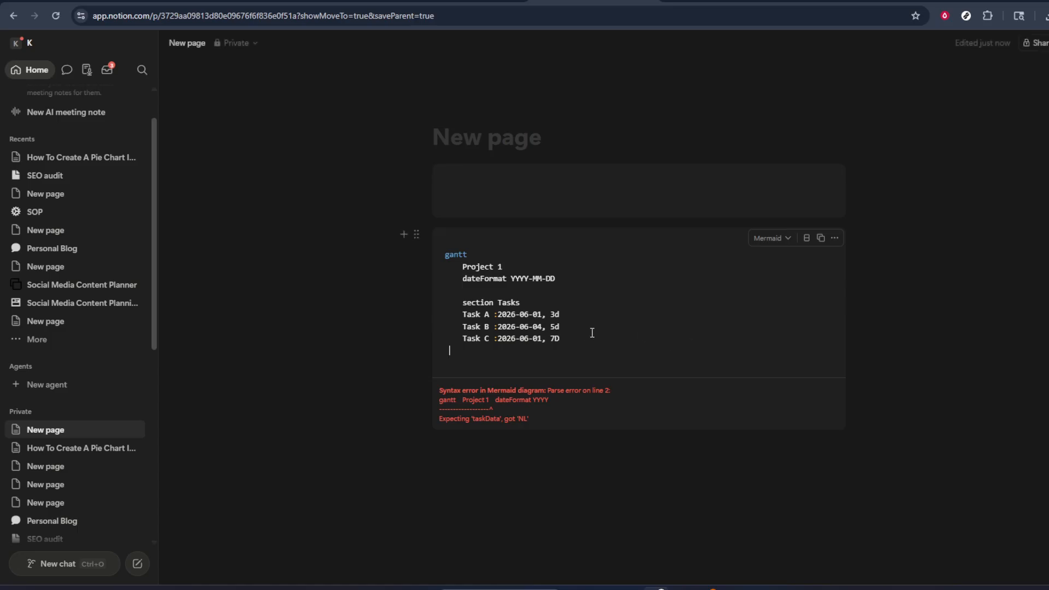
# Delete the Task C line with the empty line below Task B, and set Task B's duration to 5D
pyautogui.moveTo(601, 340); pyautogui.dragTo(468, 339)
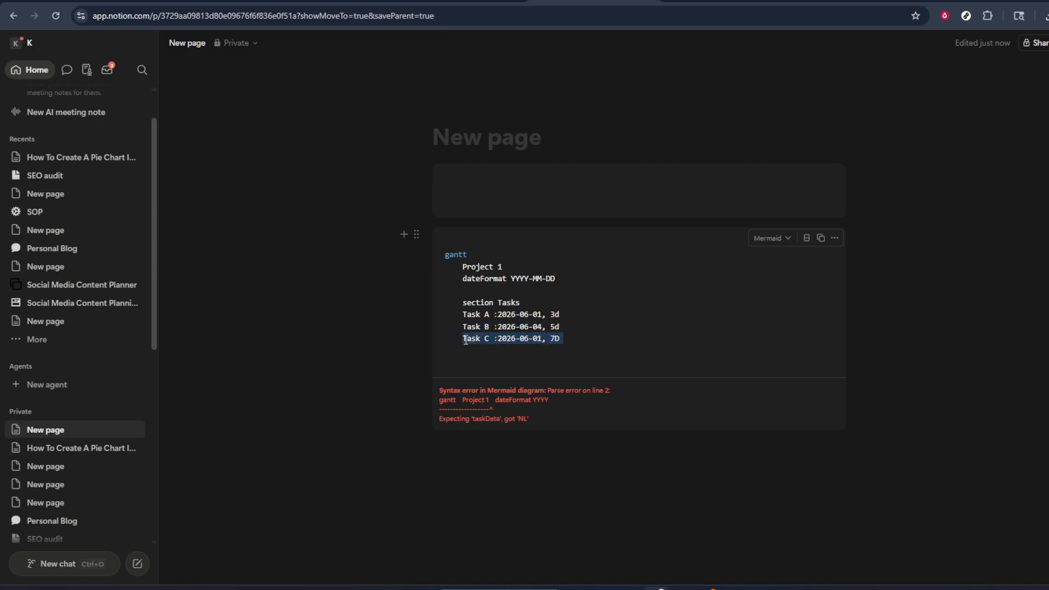
pyautogui.press('BackSpace')
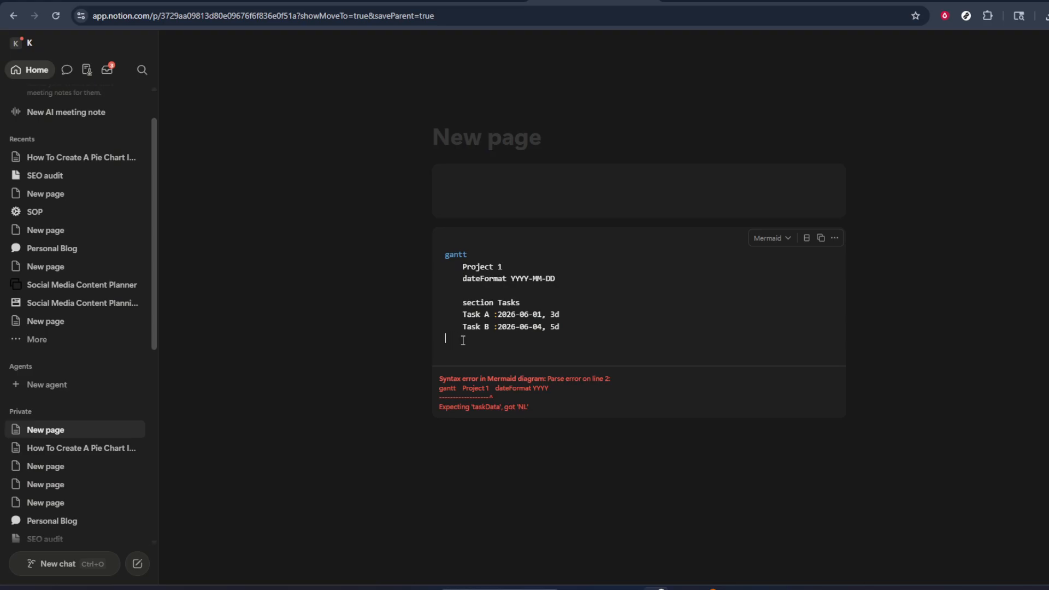
pyautogui.press('BackSpace')
pyautogui.press('BackSpace')
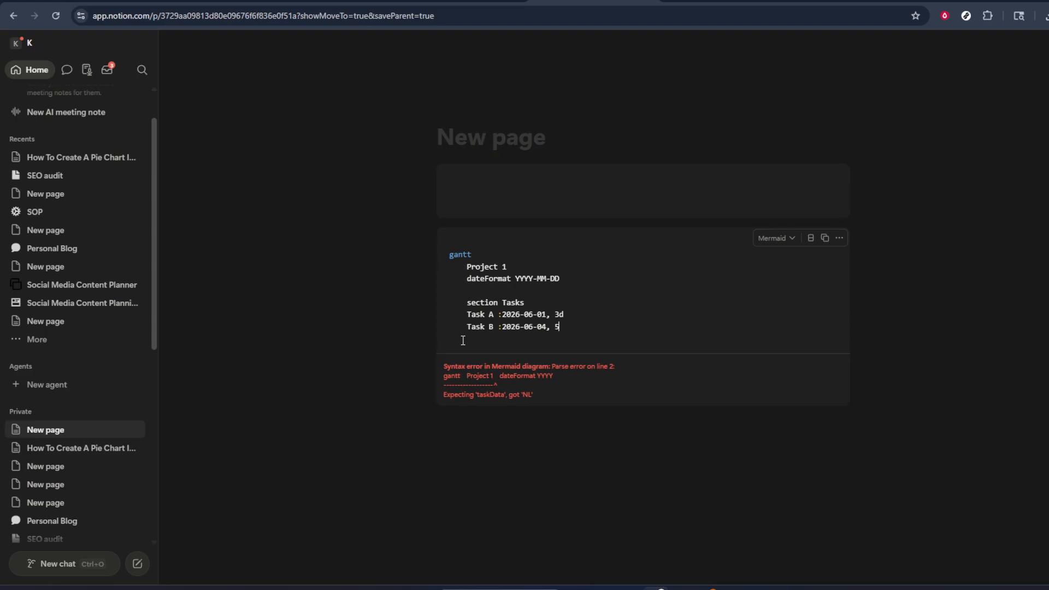
pyautogui.write('D')
pyautogui.click(523, 267)
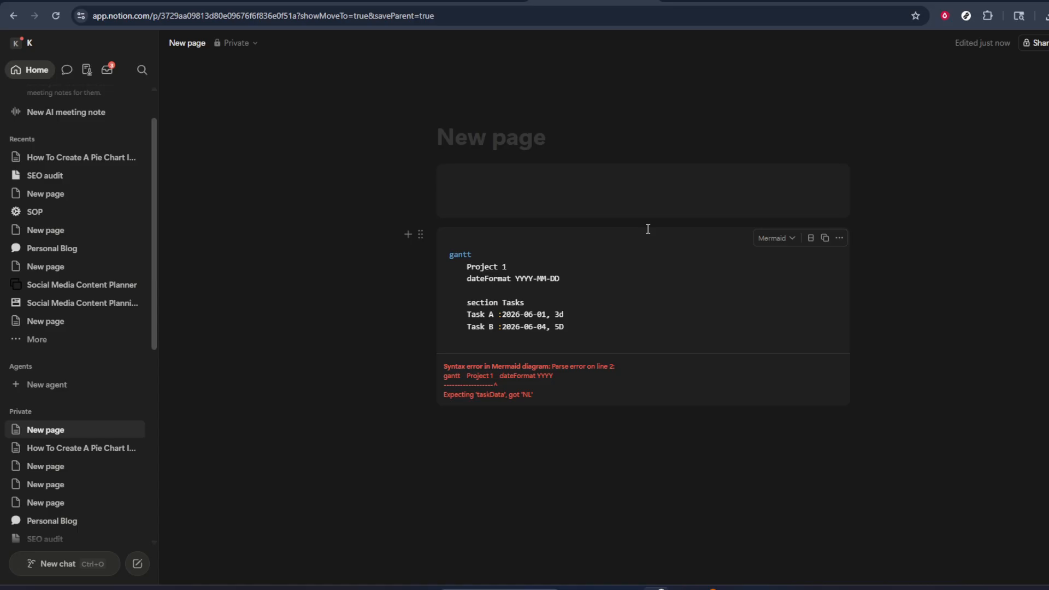
# Start inserting another block on a new line below the Gantt code block
pyautogui.click(640, 428)
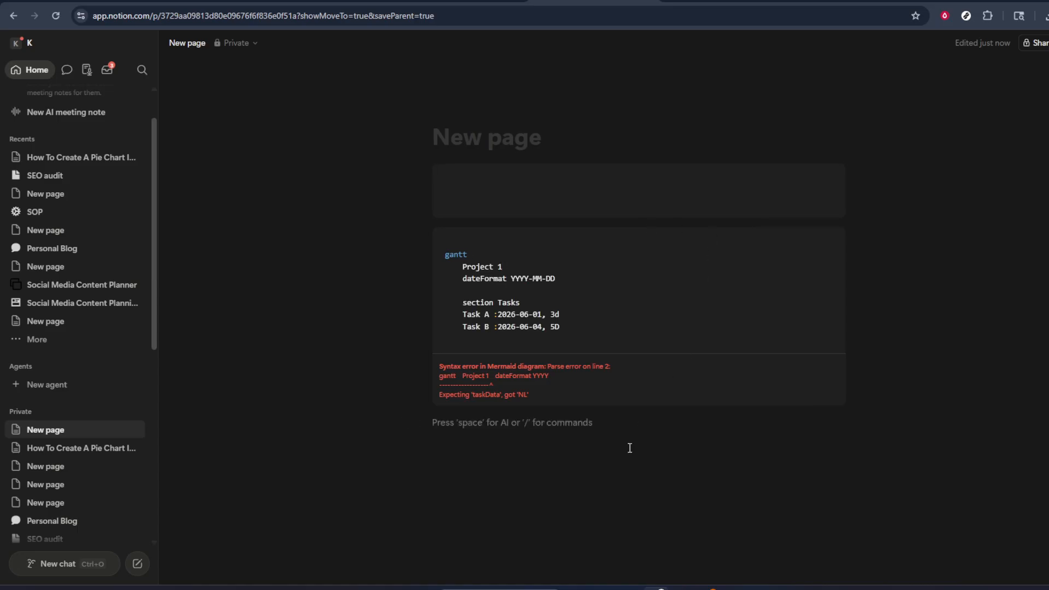
pyautogui.write('/')
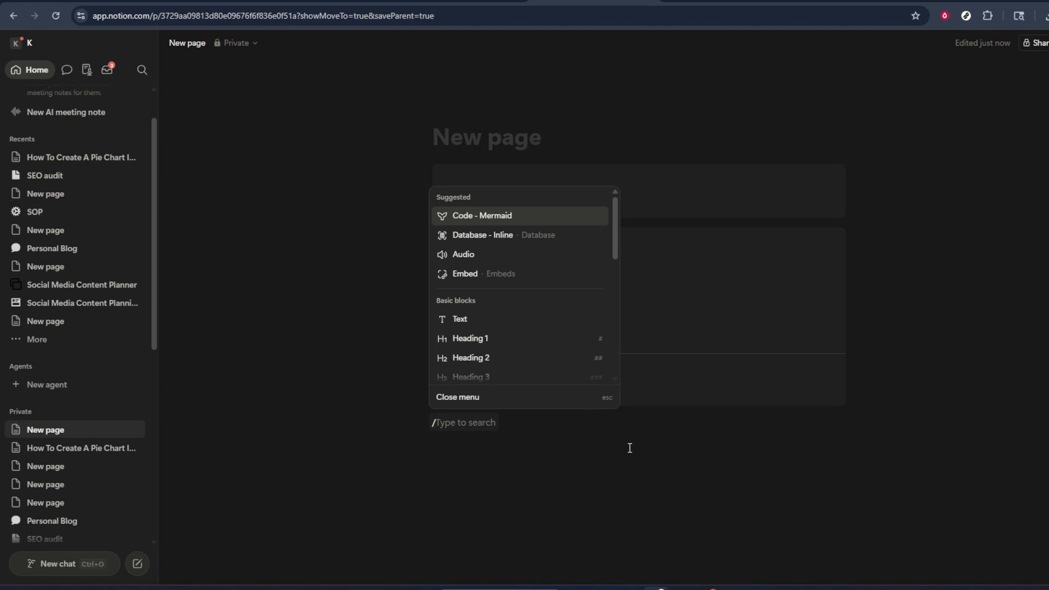